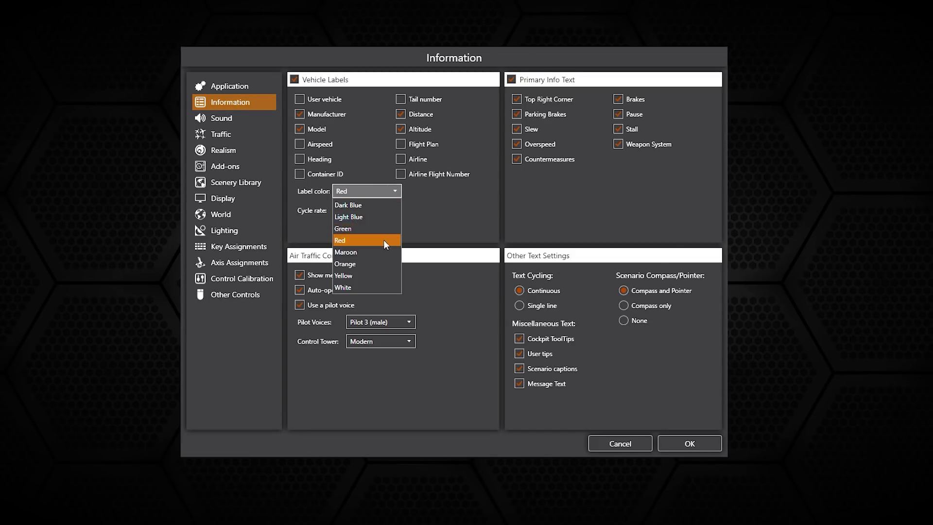
{"action": "left_click", "coordinate": [394, 191]}
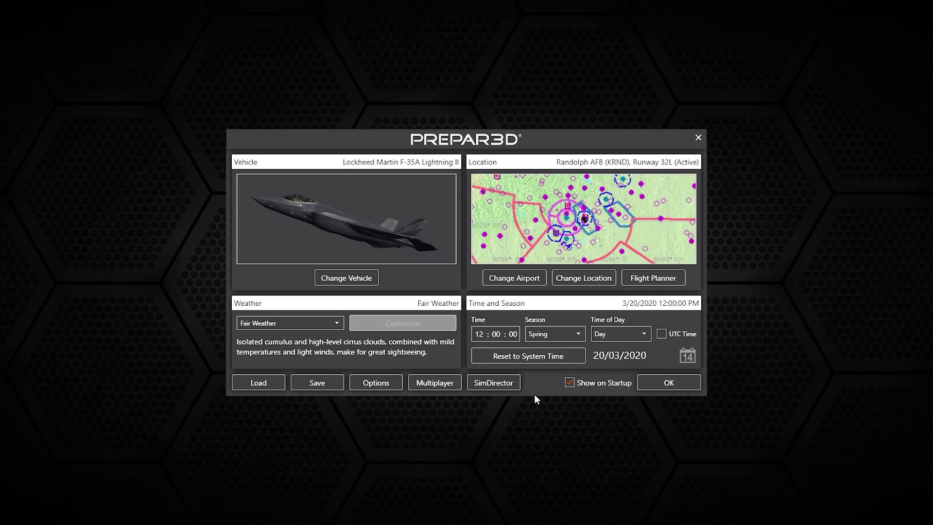
Leave the Information settings and move the startup scenario window up and to the left.
{"action": "left_click_drag", "start_coordinate": [574, 132], "coordinate": [524, 127]}
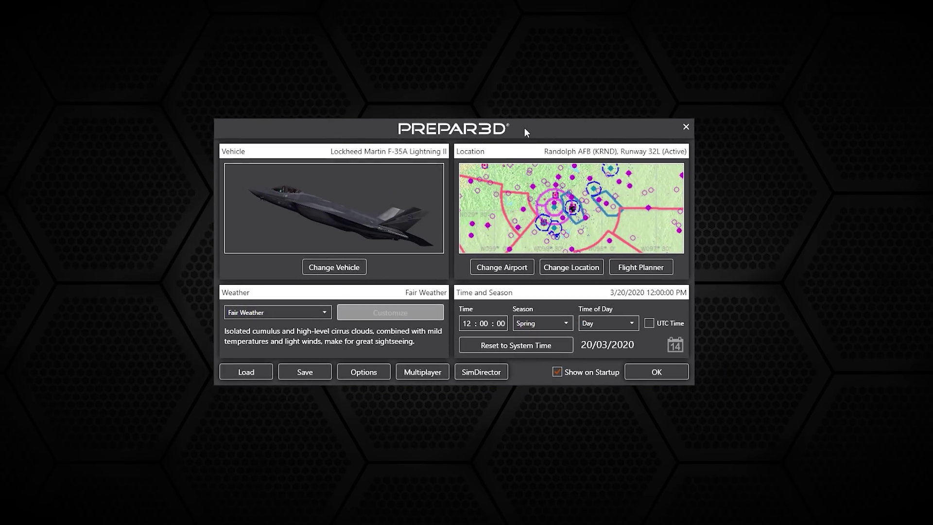
Open the Application settings and keep JPG as the screenshot format.
{"action": "left_click", "coordinate": [366, 371]}
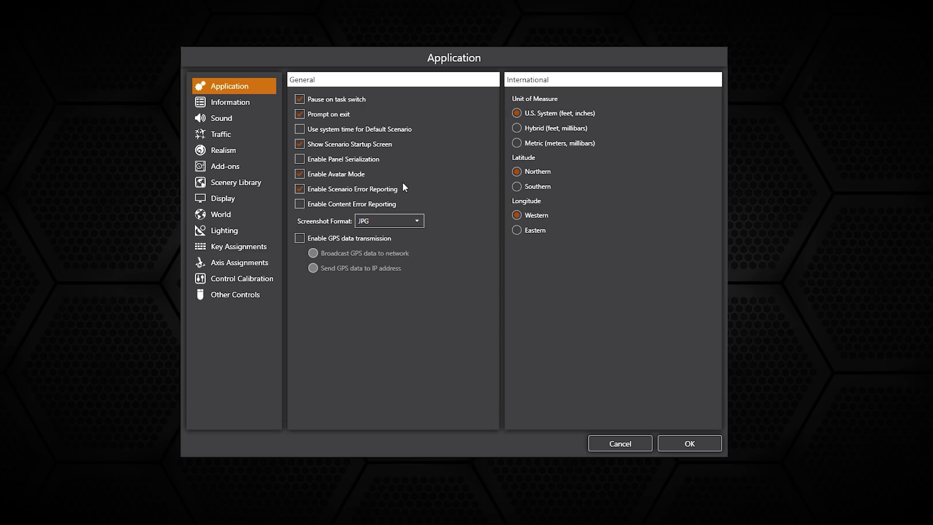
{"action": "left_click", "coordinate": [419, 219]}
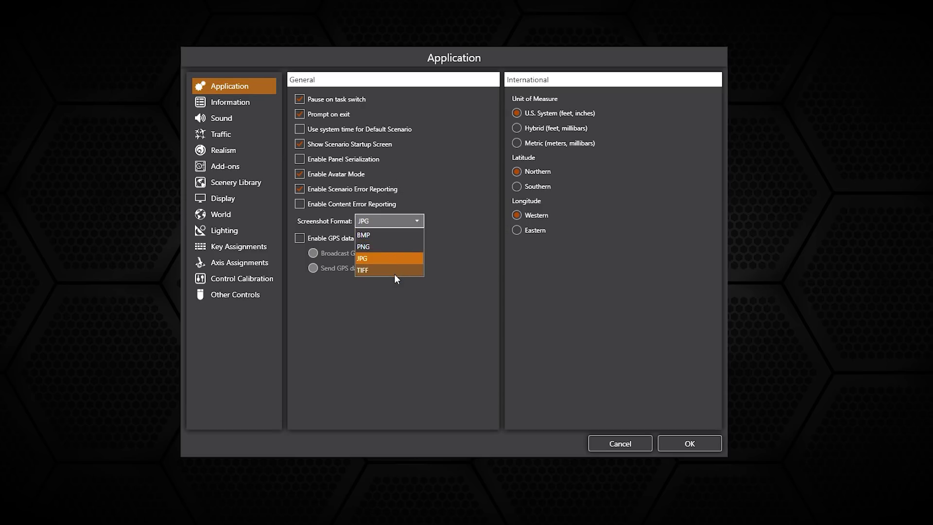
{"action": "left_click", "coordinate": [371, 311]}
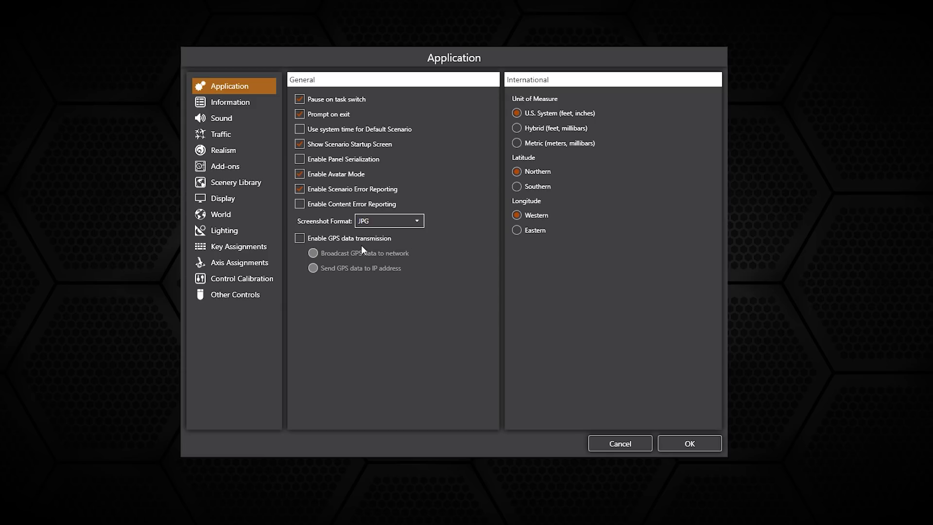
Try both GPS transmission modes, specific IP and network broadcast, then leave GPS data transmission off.
{"action": "left_click", "coordinate": [343, 237]}
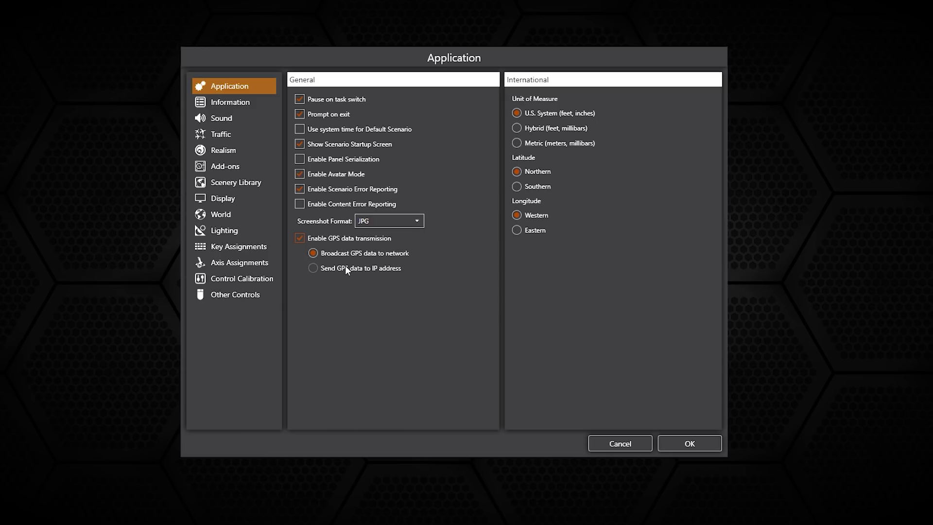
{"action": "left_click", "coordinate": [346, 269]}
{"action": "left_click", "coordinate": [352, 252]}
{"action": "left_click", "coordinate": [357, 240]}
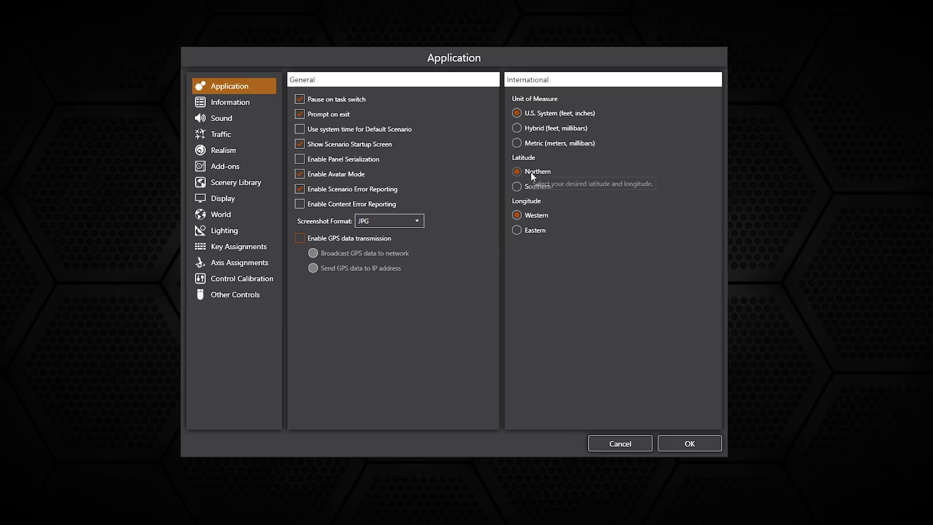
Show the Information page and check the label colour list, keeping Red.
{"action": "left_click", "coordinate": [213, 104]}
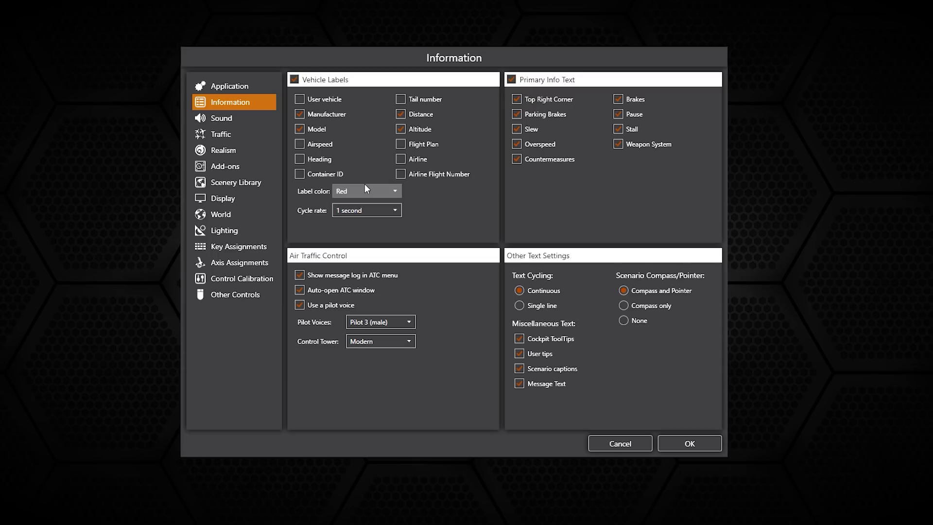
{"action": "left_click", "coordinate": [395, 190]}
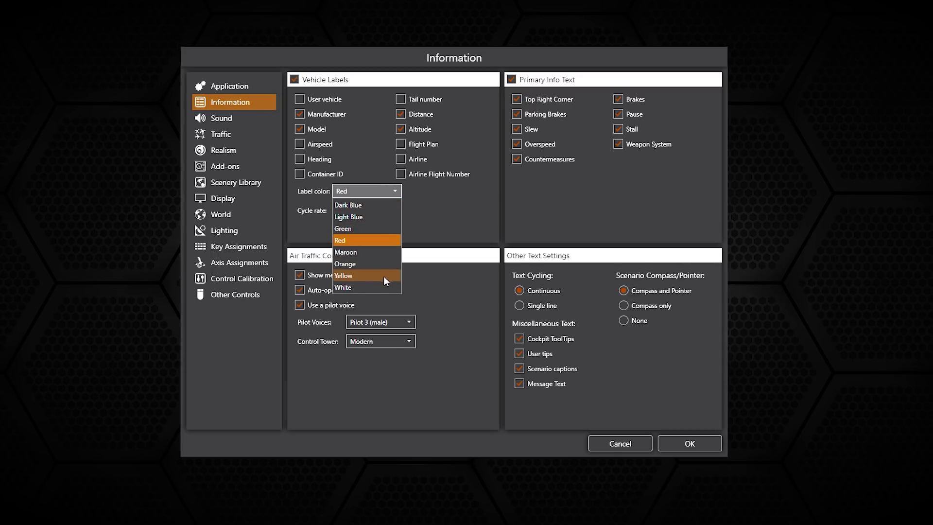
{"action": "left_click", "coordinate": [396, 190]}
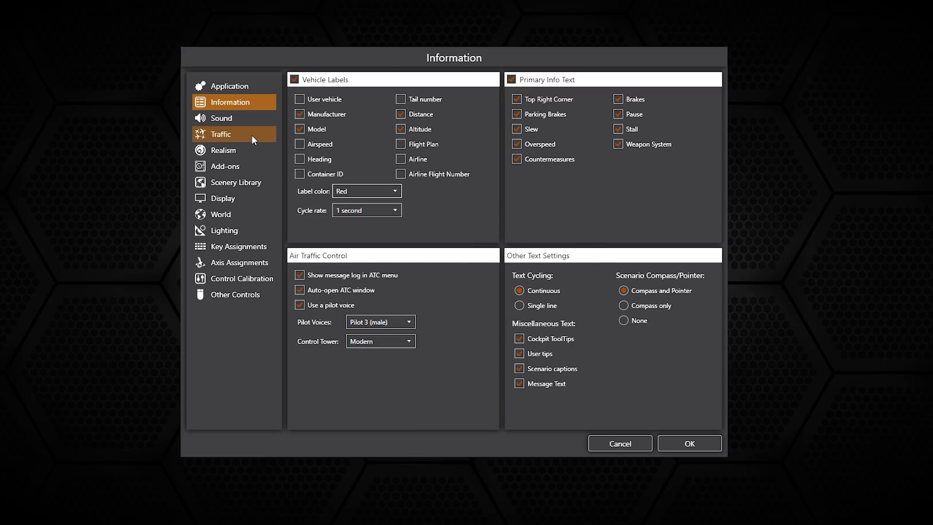
On the Traffic page, leave airline traffic density at 0 and set Airport Vehicle density to Medium.
{"action": "left_click", "coordinate": [236, 121]}
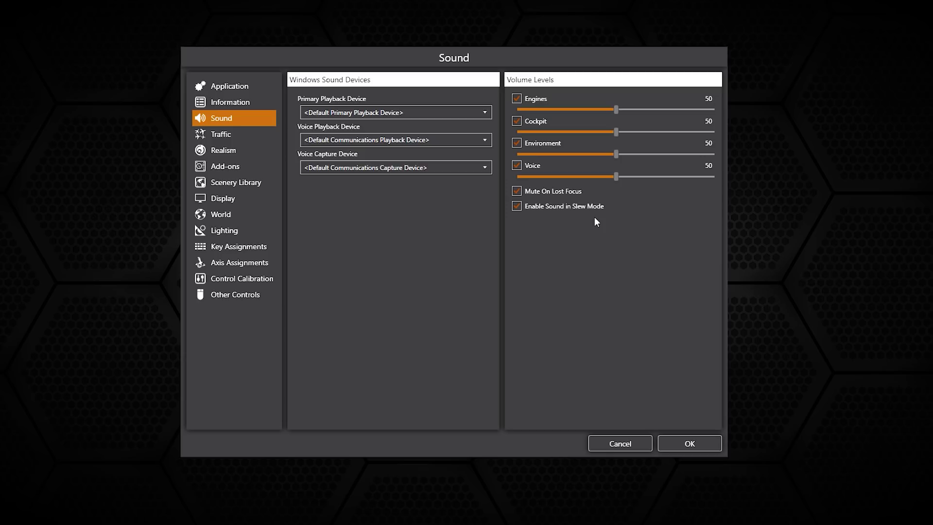
{"action": "left_click", "coordinate": [262, 140]}
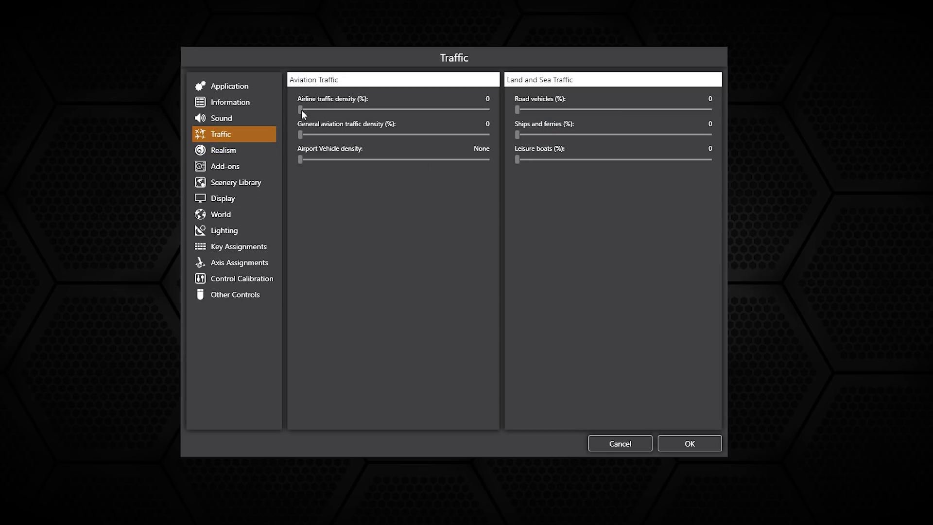
{"action": "left_click_drag", "start_coordinate": [301, 109], "coordinate": [437, 109]}
{"action": "left_click_drag", "start_coordinate": [490, 98], "coordinate": [294, 121]}
{"action": "left_click", "coordinate": [396, 159]}
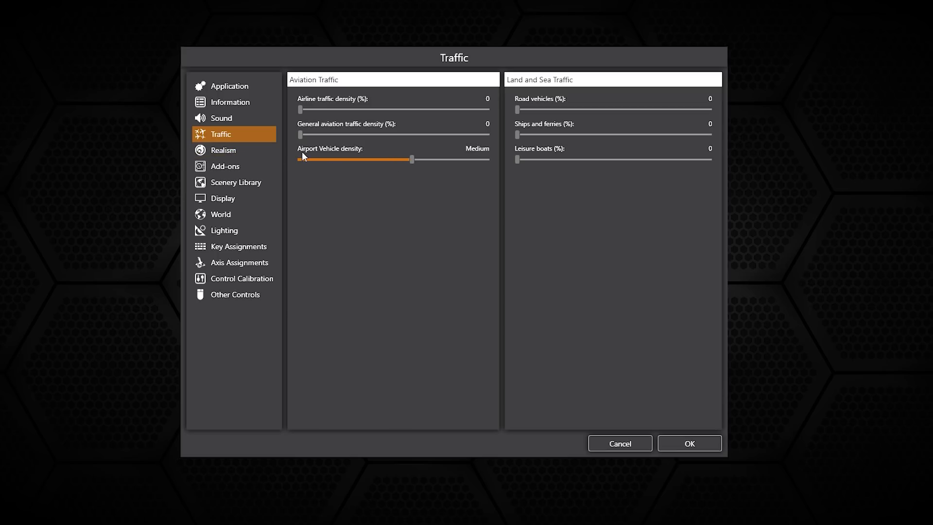
Set Realism to ignore crashes and damage, keep engine stress damage on, and view the empty Add-ons list.
{"action": "left_click", "coordinate": [226, 152]}
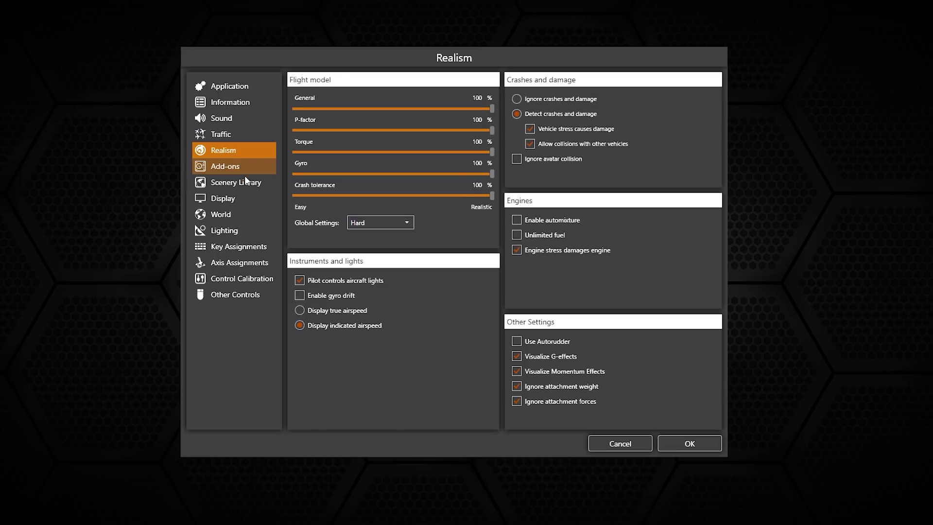
{"action": "left_click", "coordinate": [558, 97]}
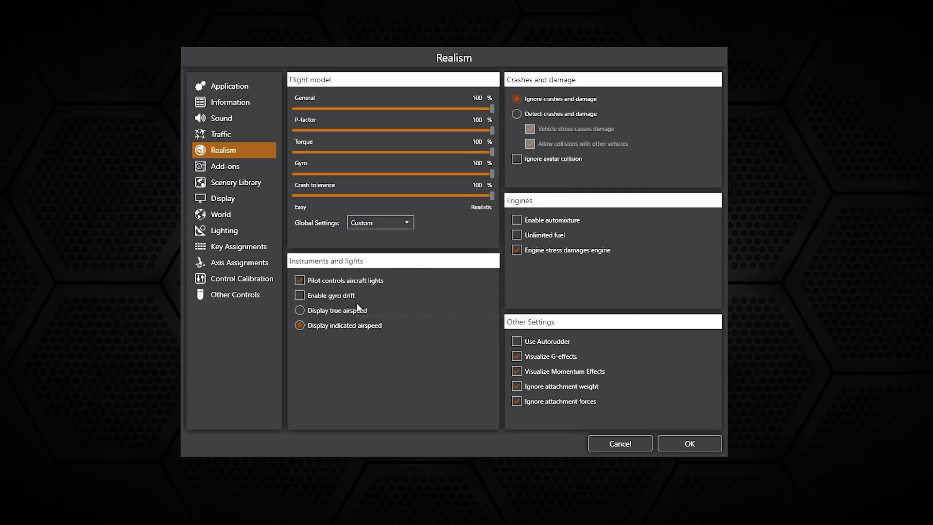
{"action": "left_click", "coordinate": [544, 252]}
{"action": "left_click", "coordinate": [575, 249]}
{"action": "left_click", "coordinate": [230, 170]}
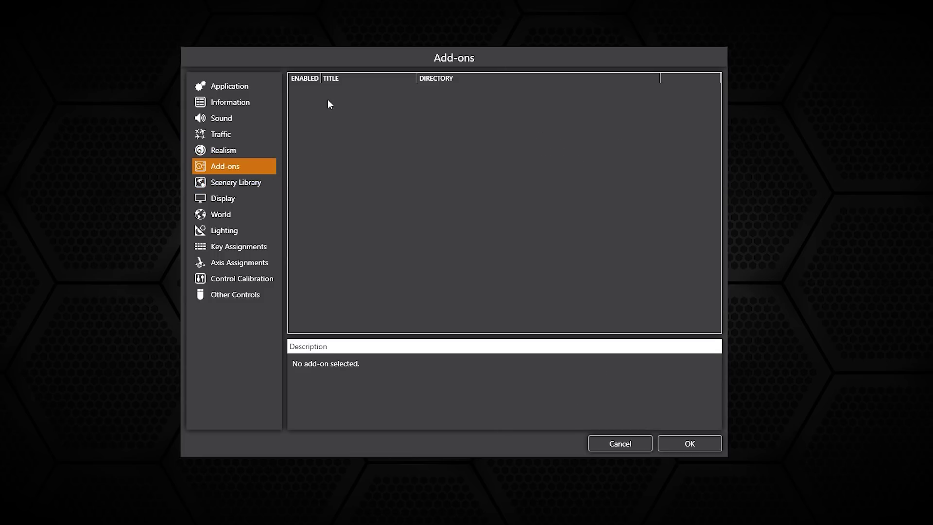
Move from the Scenery Library to the Display page, checking VSync stays Off.
{"action": "left_click", "coordinate": [244, 180]}
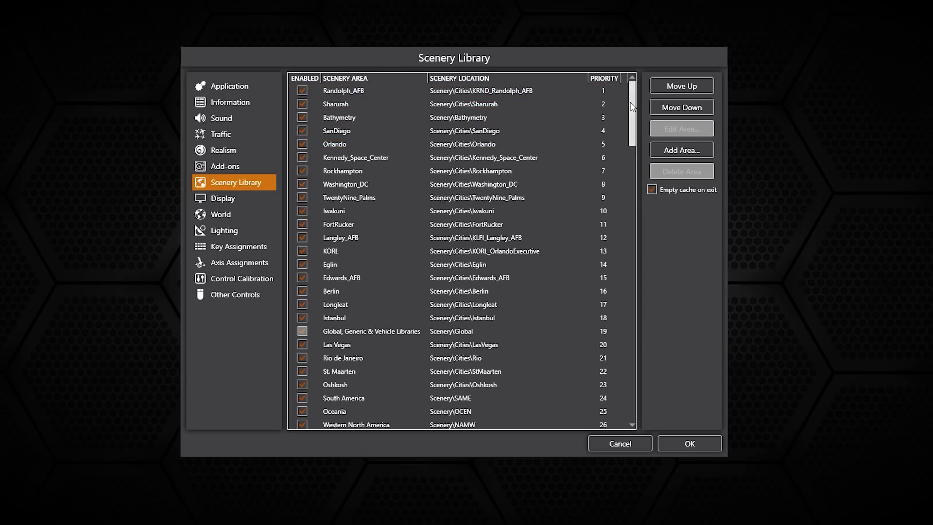
{"action": "mouse_move", "coordinate": [633, 108]}
{"action": "left_mouse_down"}
{"action": "mouse_move", "coordinate": [641, 394]}
{"action": "mouse_move", "coordinate": [633, 112]}
{"action": "left_mouse_up"}
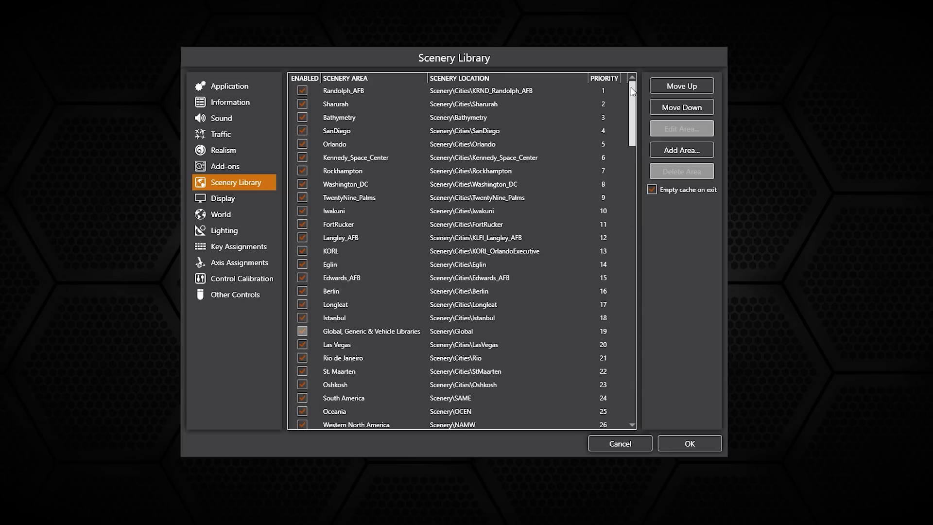
{"action": "left_click", "coordinate": [227, 203]}
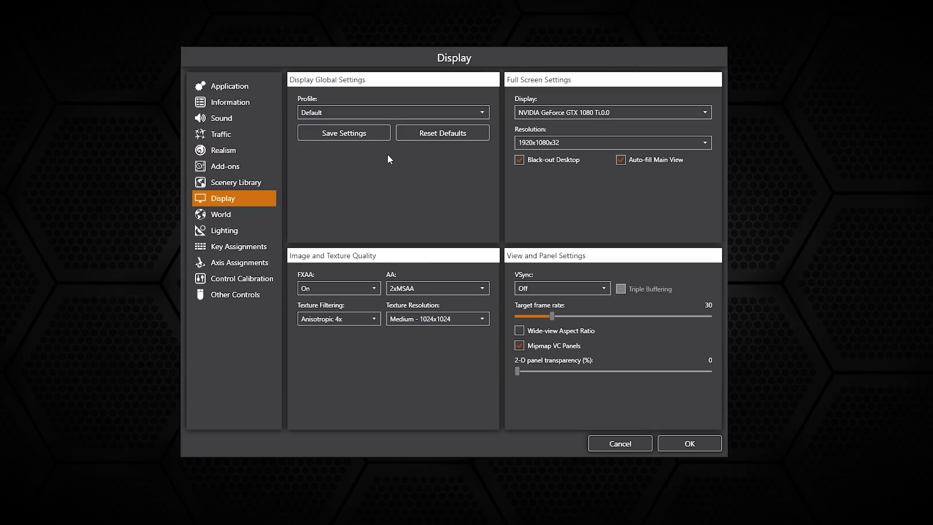
{"action": "left_click", "coordinate": [564, 284]}
{"action": "left_click", "coordinate": [564, 285]}
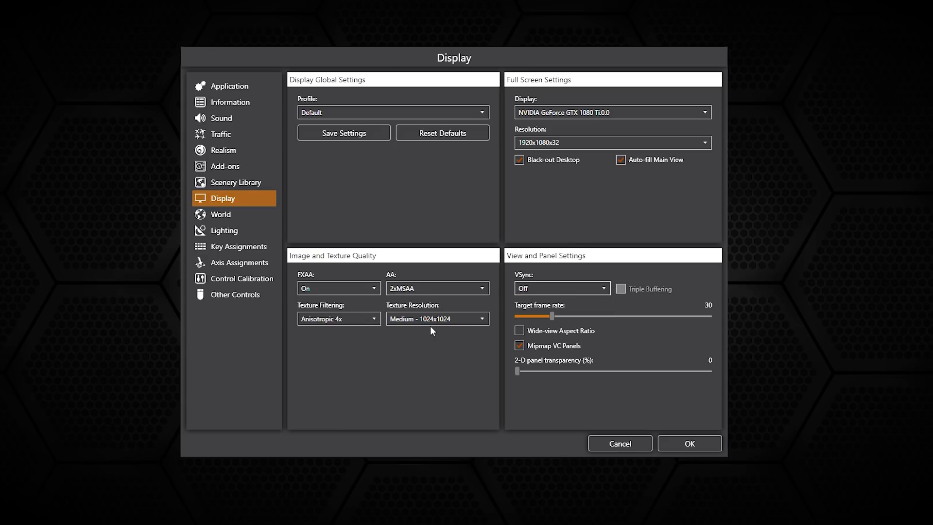
On the World page, toggle Enhanced Atmospherics (Beta) on and back off.
{"action": "left_click", "coordinate": [217, 216]}
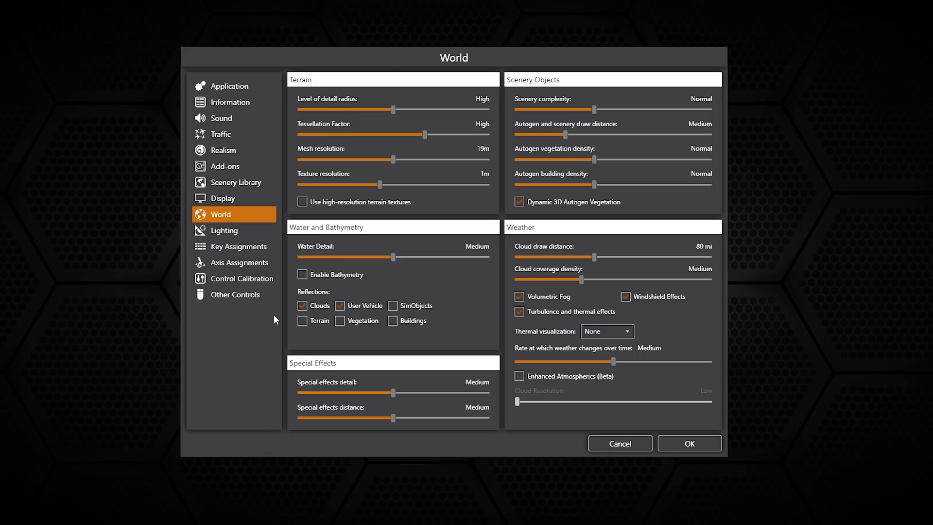
{"action": "left_click", "coordinate": [571, 379]}
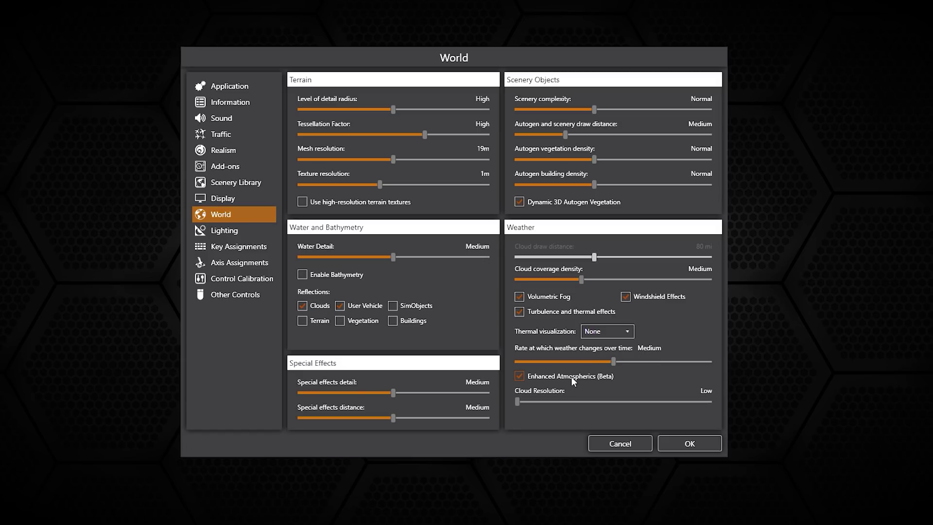
{"action": "left_click", "coordinate": [520, 377]}
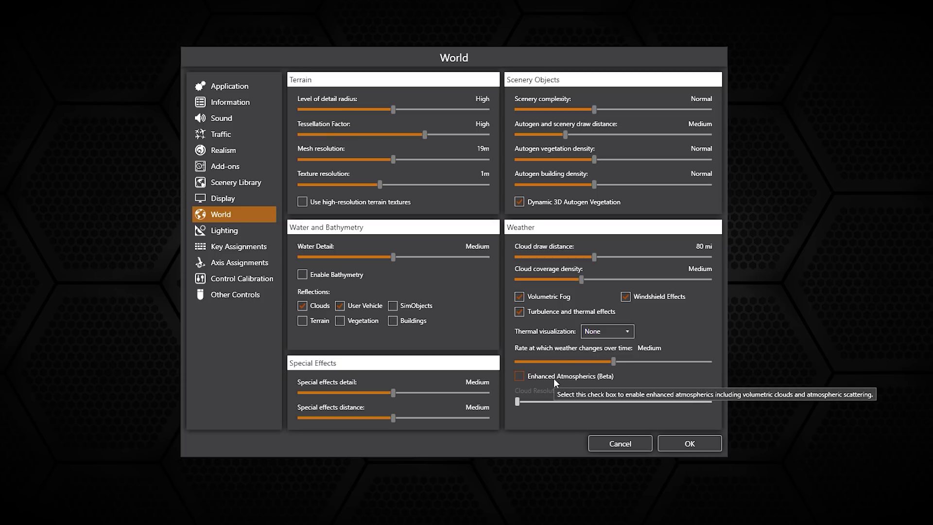
Set Lighting's shadow draw distance to Medium, then scroll the T.Flight Hotas 4 Key Assignments list.
{"action": "left_click", "coordinate": [233, 238]}
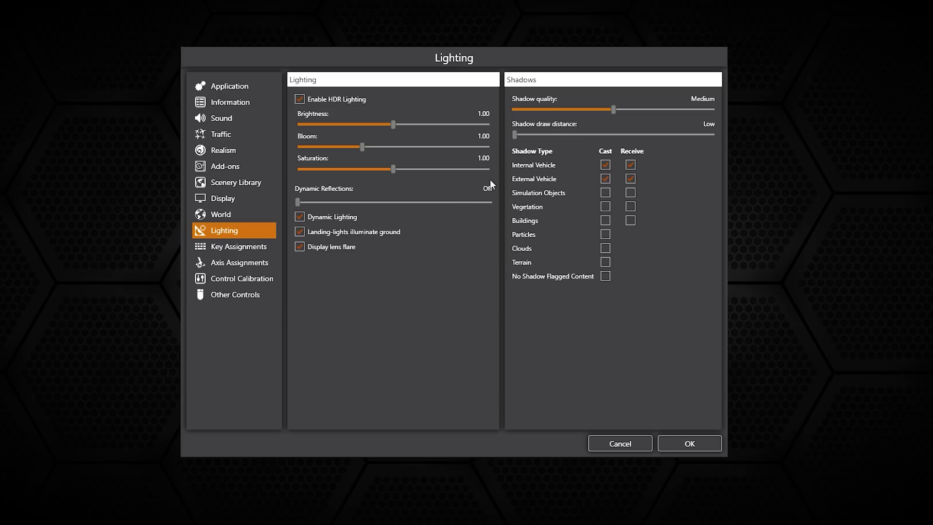
{"action": "left_click", "coordinate": [580, 135]}
{"action": "left_click", "coordinate": [250, 248]}
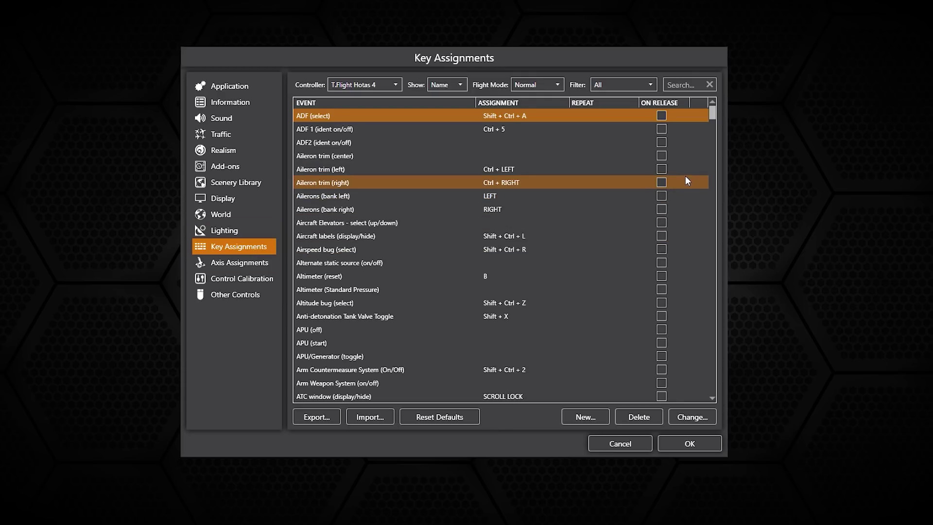
{"action": "mouse_move", "coordinate": [712, 109]}
{"action": "left_mouse_down"}
{"action": "mouse_move", "coordinate": [712, 127]}
{"action": "mouse_move", "coordinate": [714, 107]}
{"action": "left_mouse_up"}
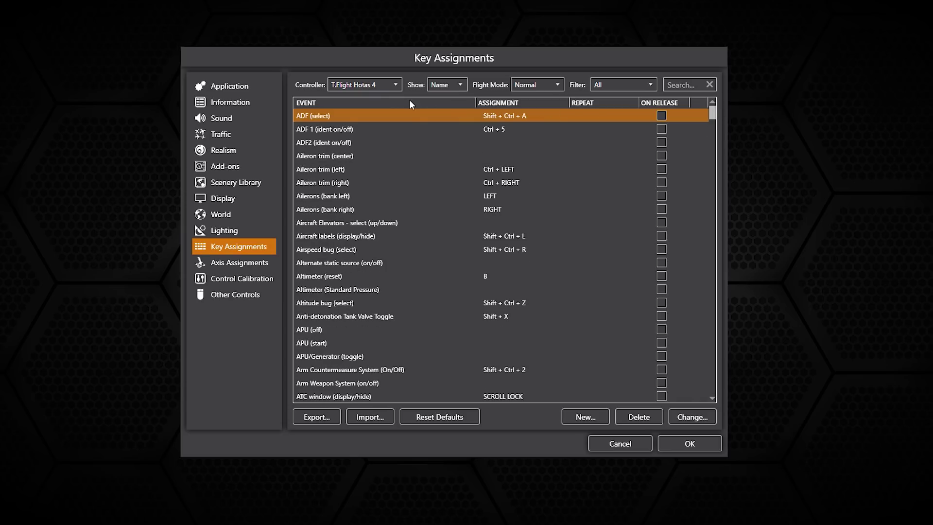
Start clearing the Ailerons axis binding, cancel it, and view Control Calibration for T.Flight Hotas 4.
{"action": "left_click", "coordinate": [234, 266]}
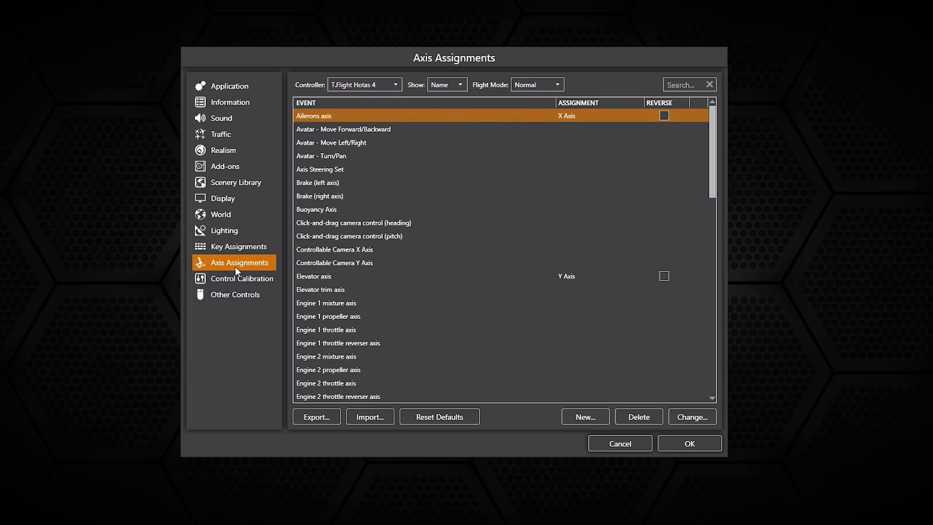
{"action": "double_click", "coordinate": [563, 115]}
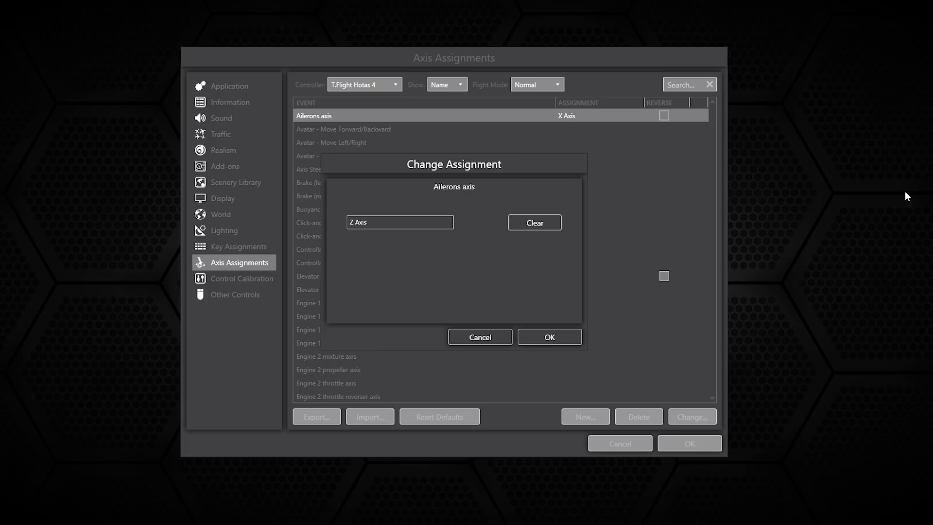
{"action": "left_click", "coordinate": [532, 219]}
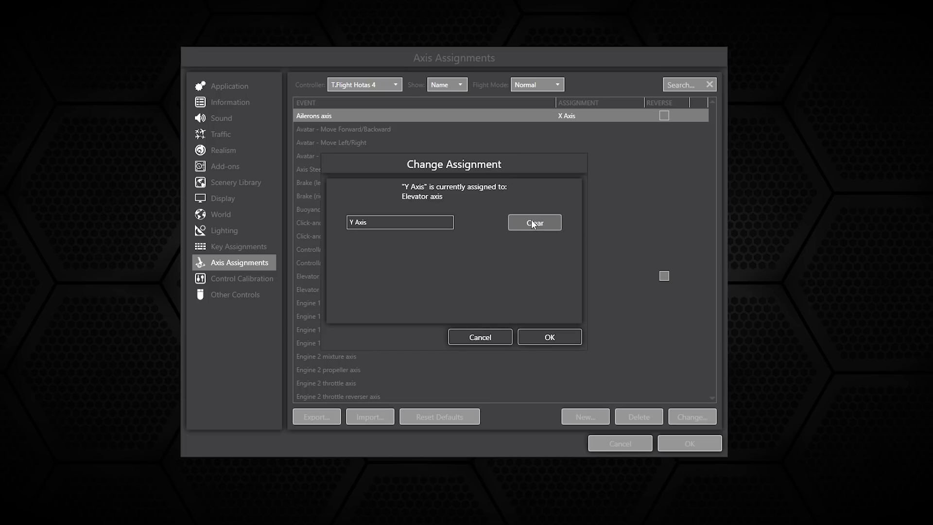
{"action": "key", "text": "Return"}
{"action": "left_click", "coordinate": [220, 282]}
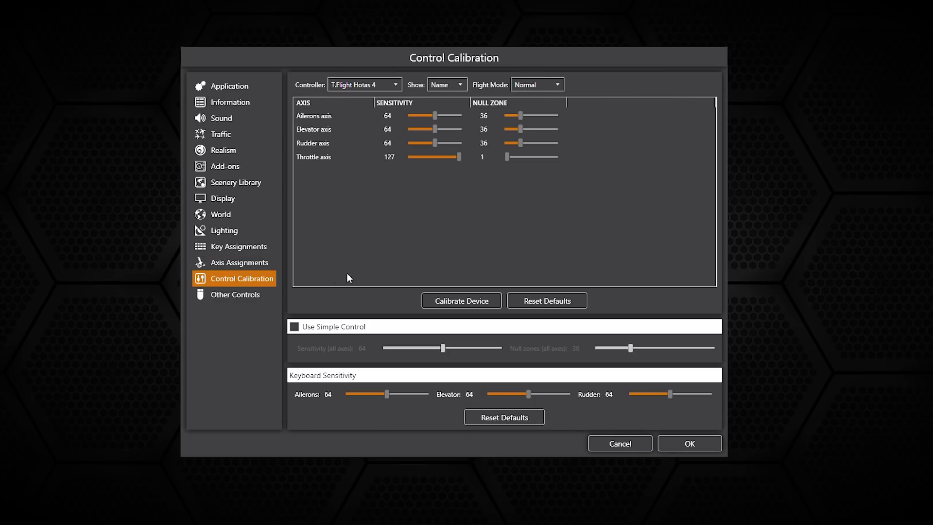
Review the Other Controls page, then accept the settings with OK.
{"action": "left_click", "coordinate": [235, 295]}
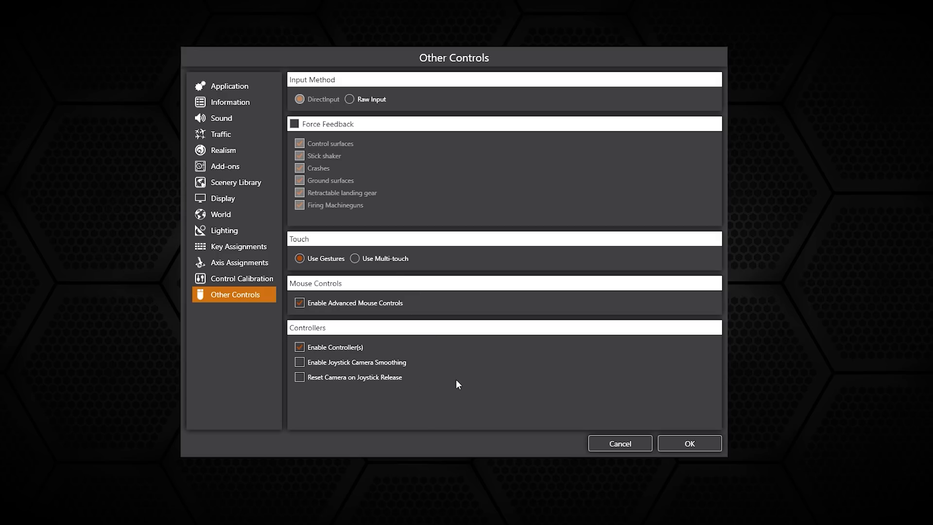
{"action": "left_click", "coordinate": [696, 447]}
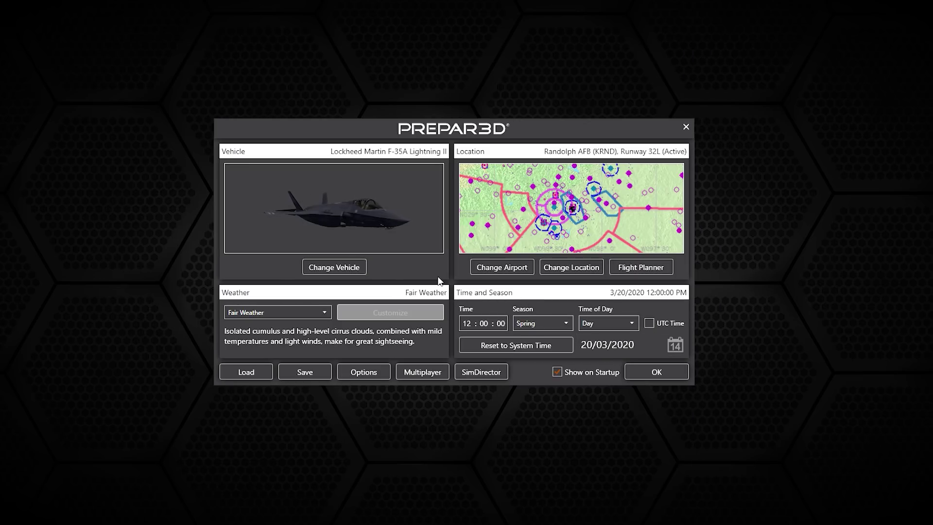
Open the Multiplayer Join Session page and allow Prepar3D access through the Windows firewall.
{"action": "left_click", "coordinate": [424, 374]}
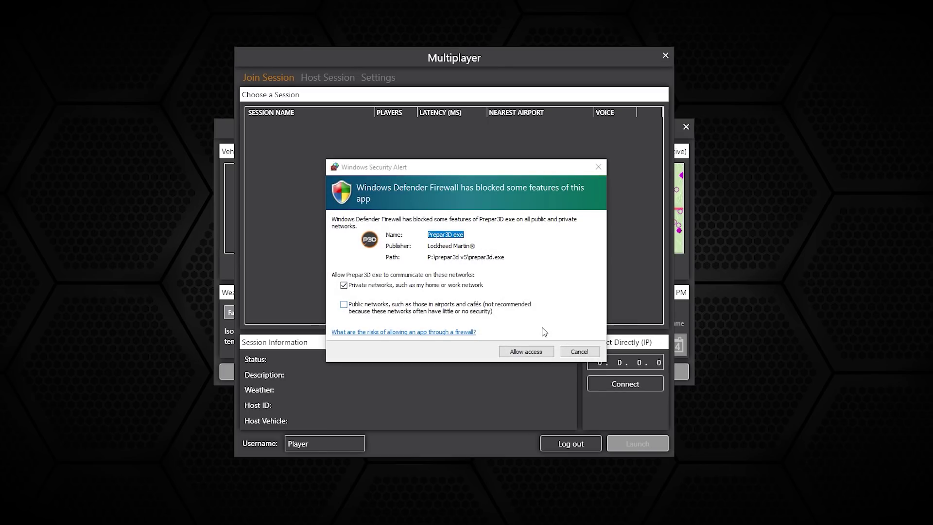
{"action": "left_click", "coordinate": [527, 356]}
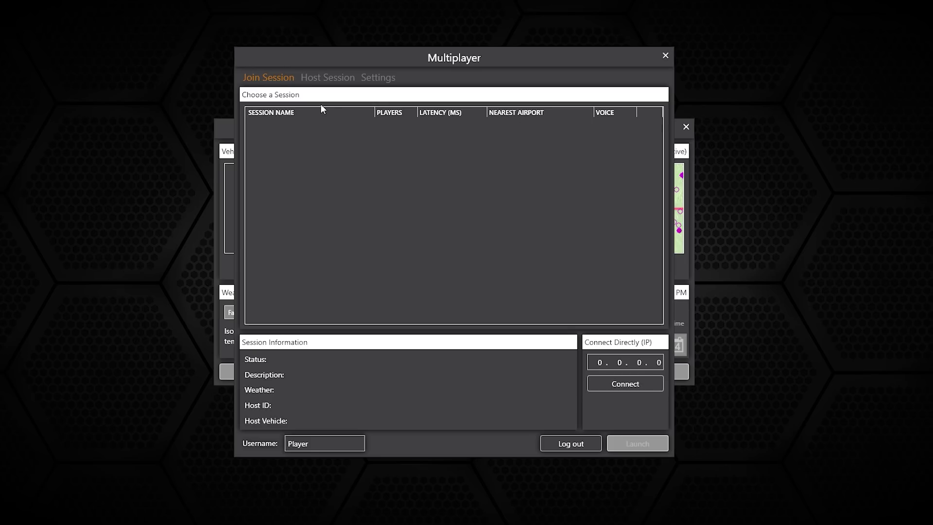
On the Host Session page, replace the room name with 'FSElite Session'.
{"action": "left_click", "coordinate": [337, 78]}
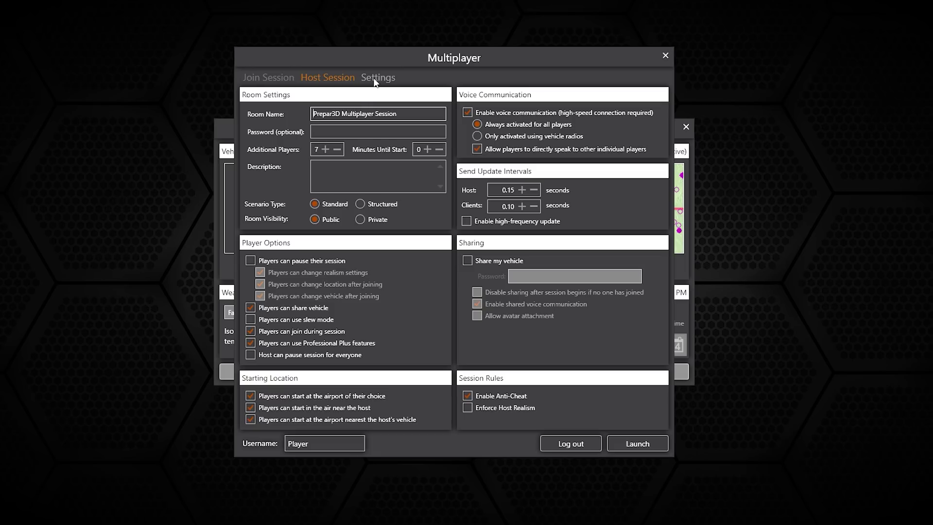
{"action": "key", "text": "ctrl+a"}
{"action": "type", "text": "FSElite Session"}
Check the network test results on Settings, then log out of multiplayer without saving changes.
{"action": "left_click", "coordinate": [392, 79]}
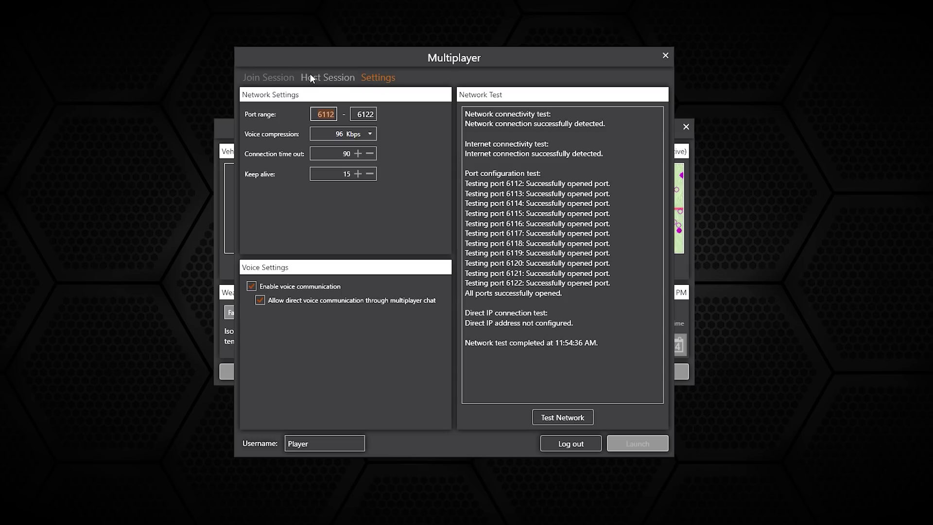
{"action": "left_click", "coordinate": [584, 445]}
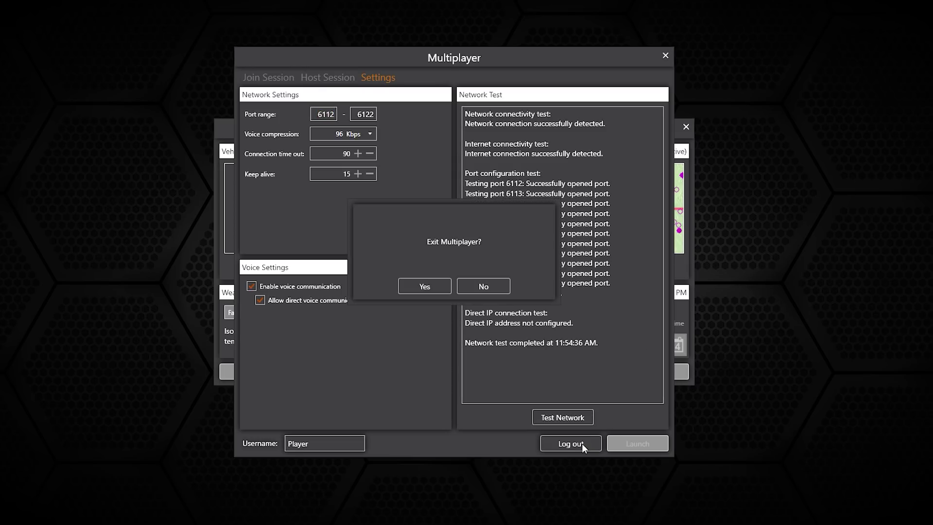
{"action": "left_click", "coordinate": [447, 284]}
{"action": "left_click", "coordinate": [463, 286]}
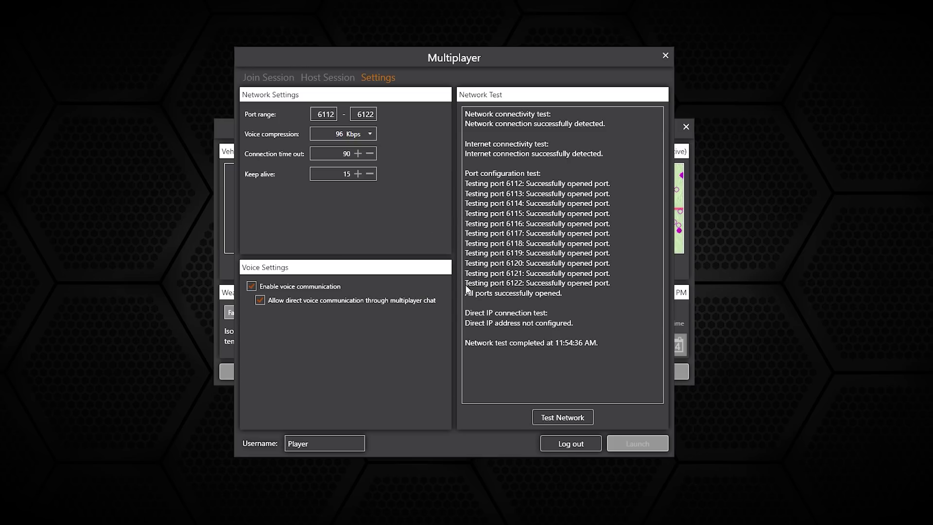